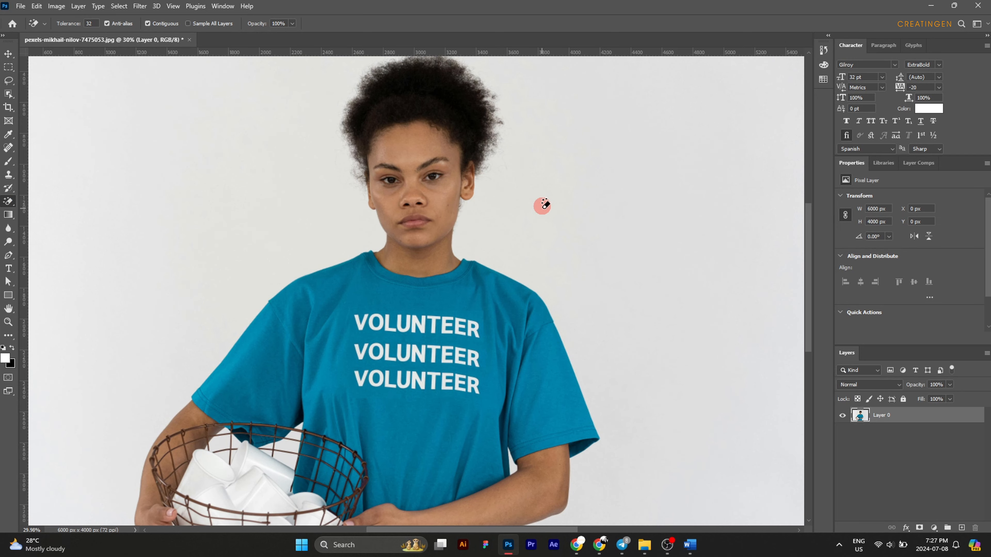
Erase the plain light background beside the woman with the Magic Eraser
click(542, 206)
alt+scroll(542, 206, down, 3)
Move the clipped mountain image copy downward inside the MOUNTAIN text with the Move tool
click(9, 54)
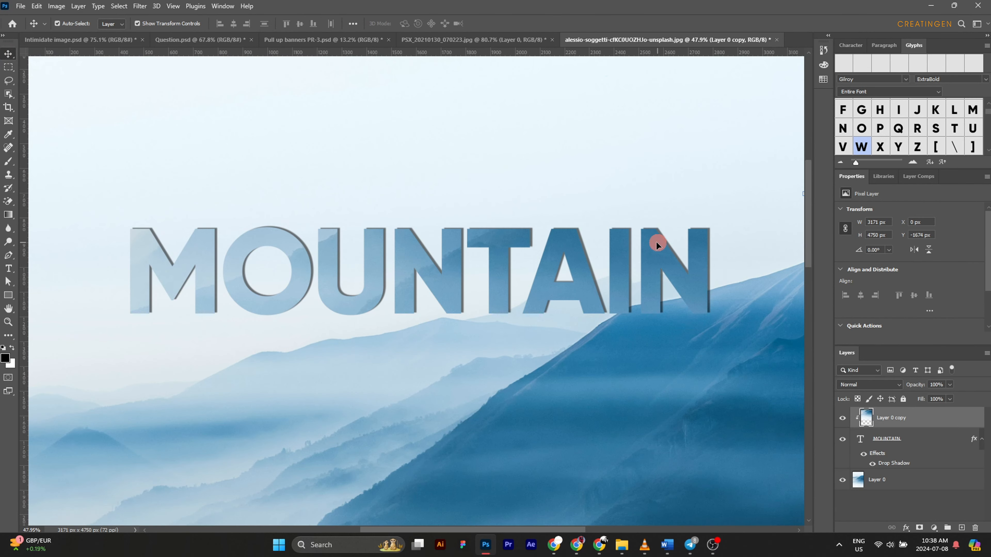
drag(656, 243, 592, 494)
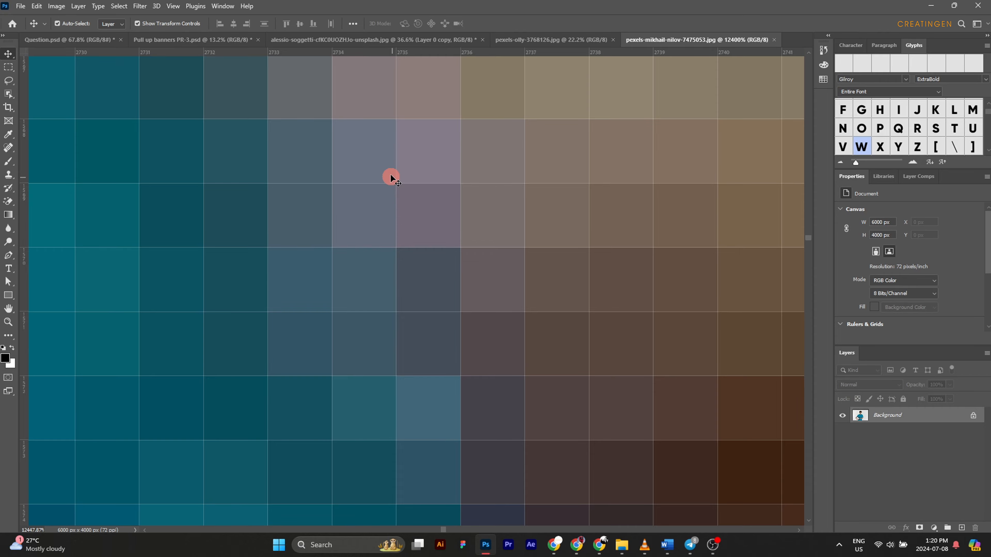
Examine the photo's pixels at the shirt collar and the eye, from full view to extreme magnification
scroll(390, 178, down, 8)
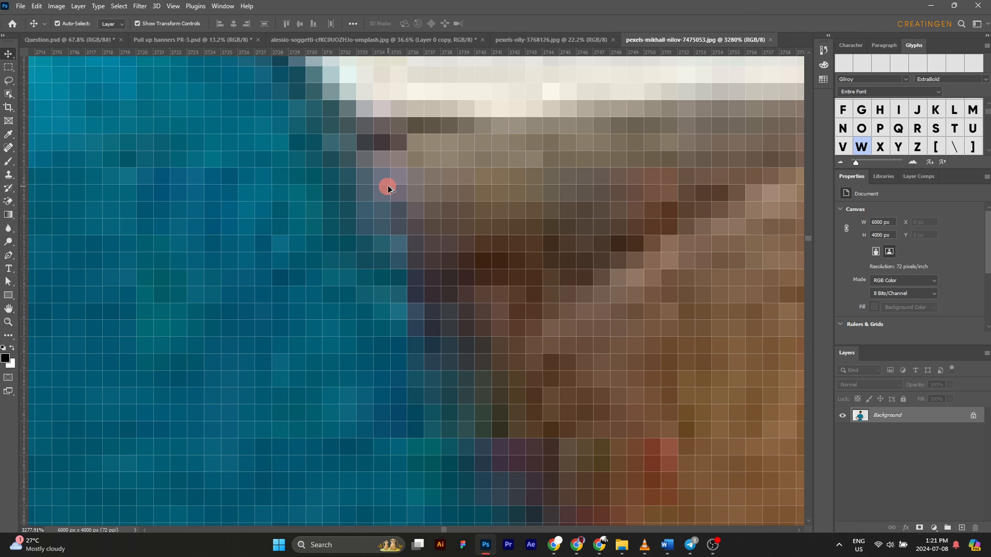
scroll(388, 188, down, 10)
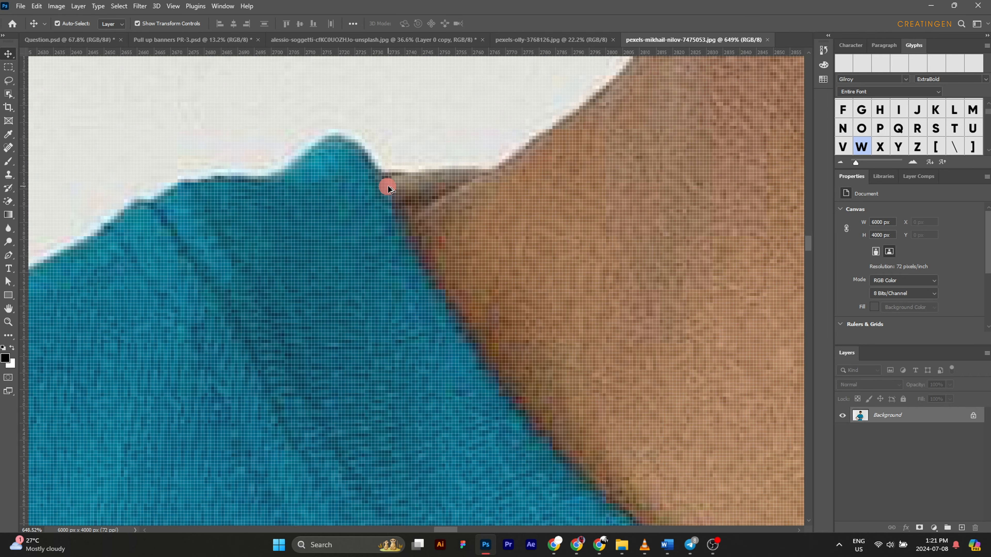
scroll(388, 188, down, 10)
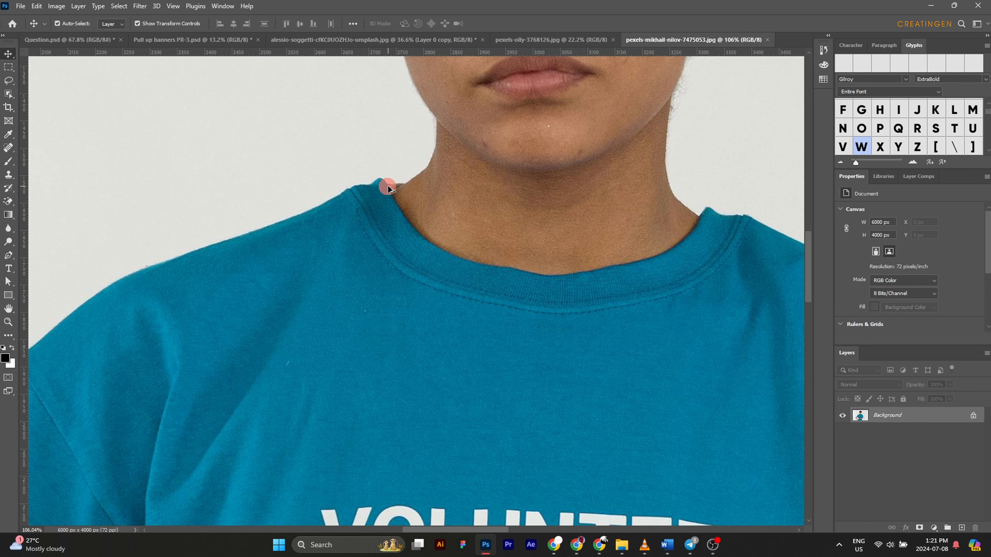
scroll(388, 186, down, 8)
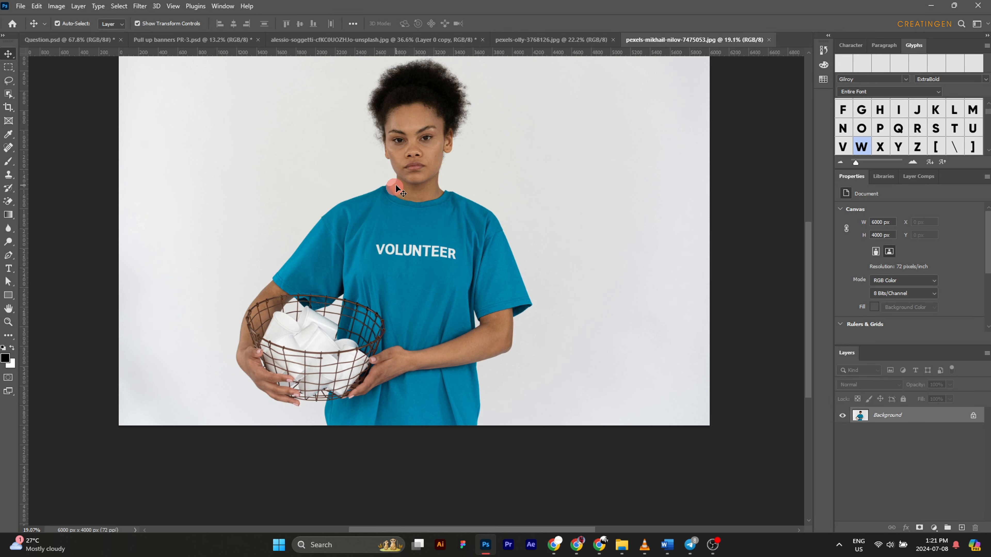
scroll(398, 195, up, 2)
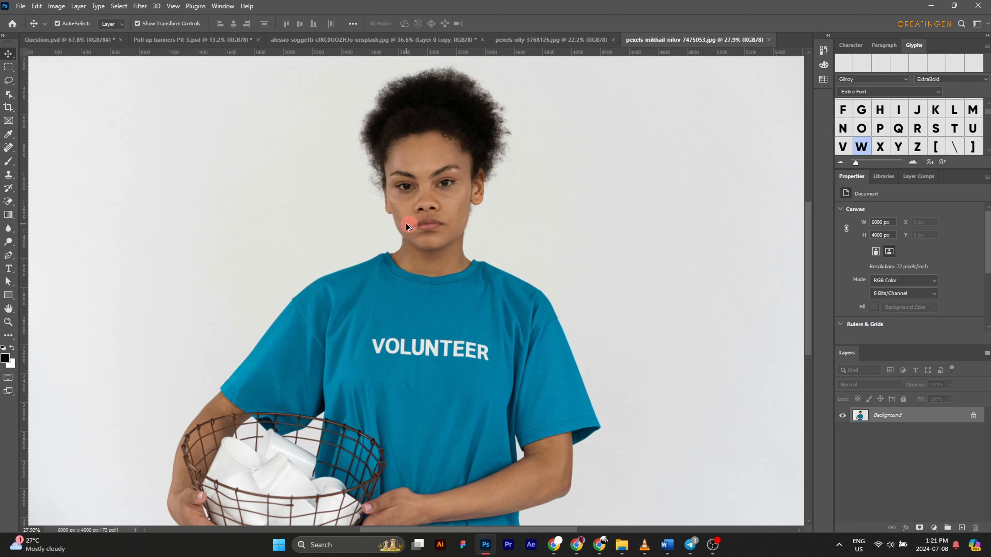
scroll(406, 223, up, 4)
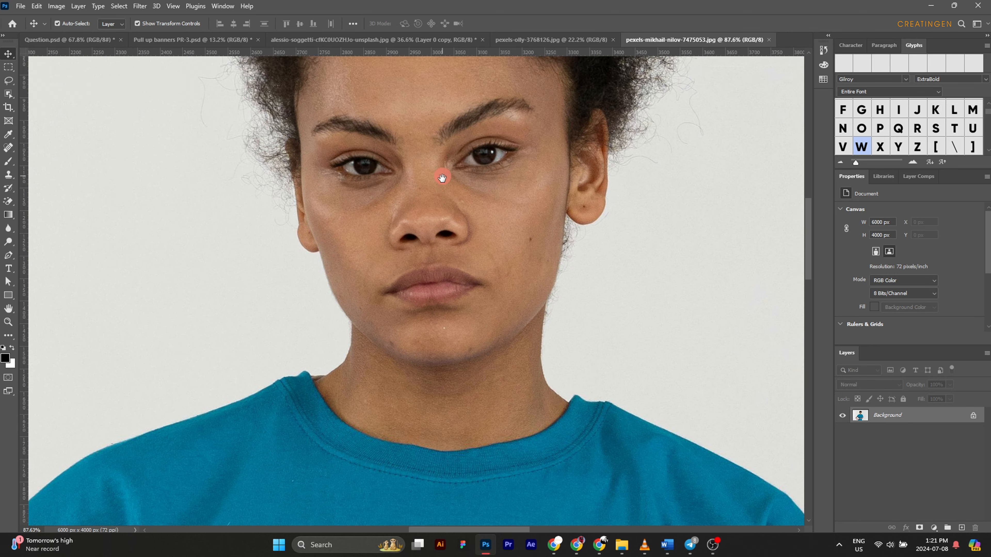
drag(442, 178, 435, 332)
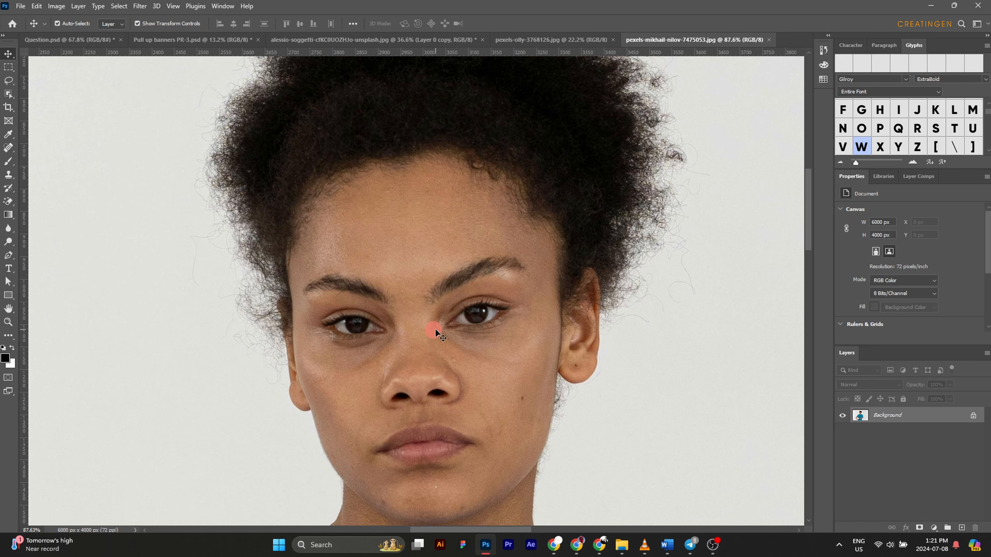
scroll(462, 320, up, 9)
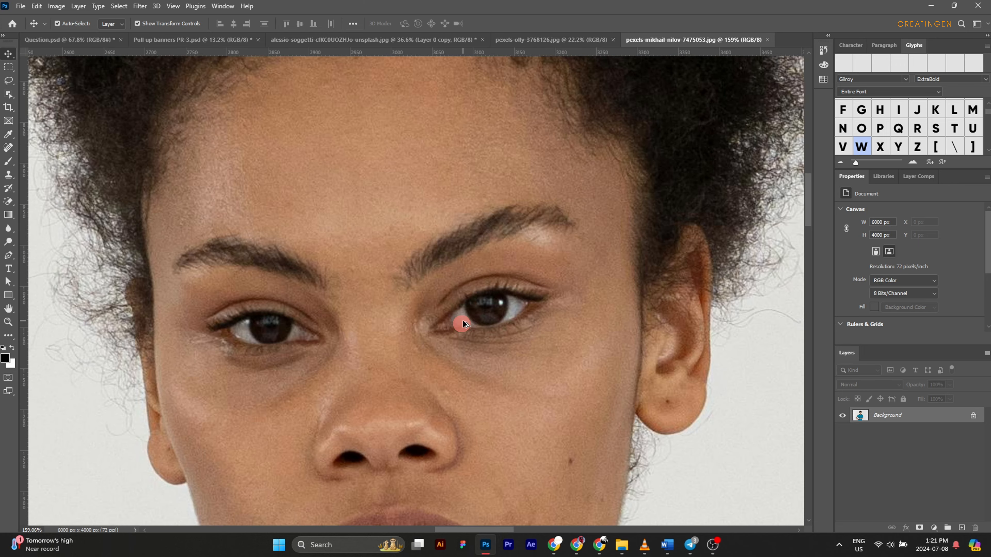
scroll(465, 312, up, 8)
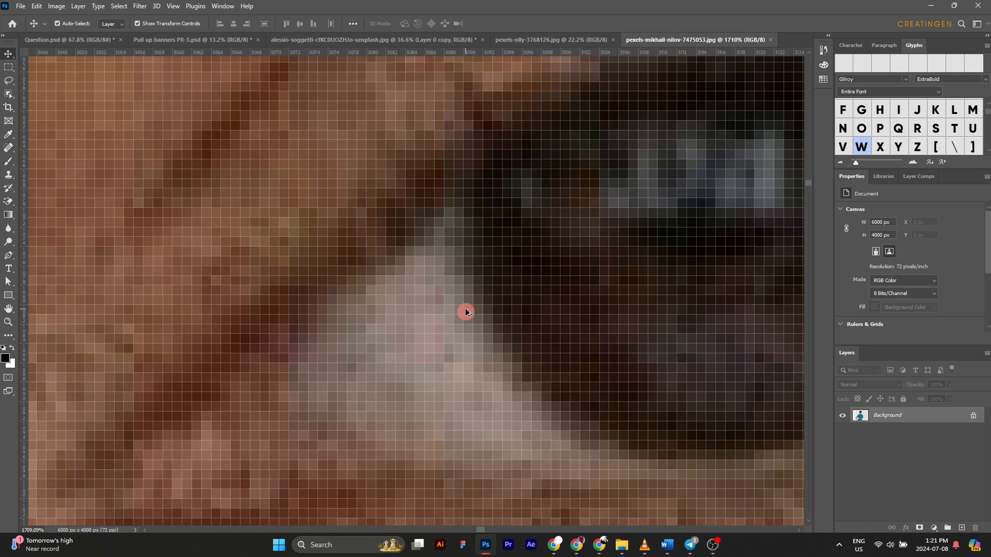
scroll(465, 312, up, 3)
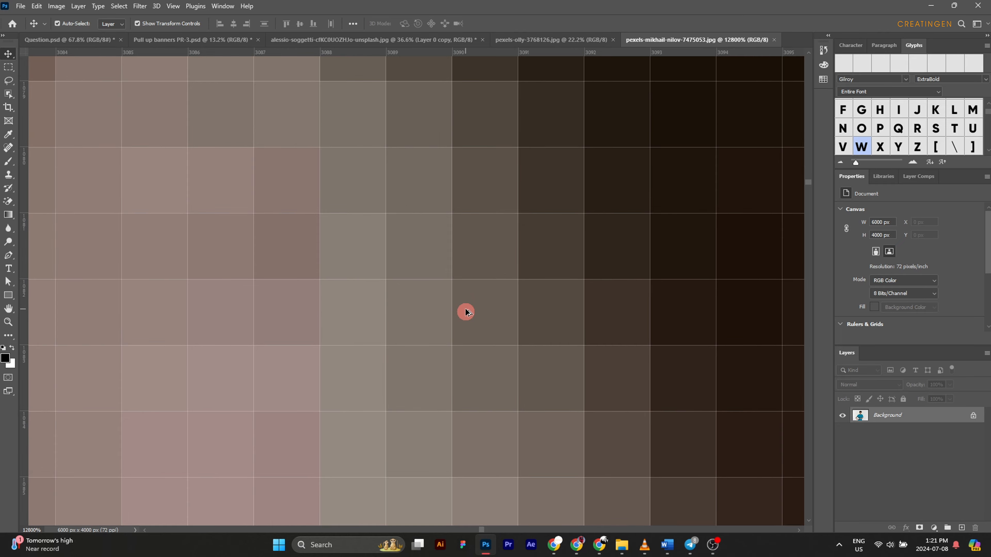
scroll(465, 313, down, 8)
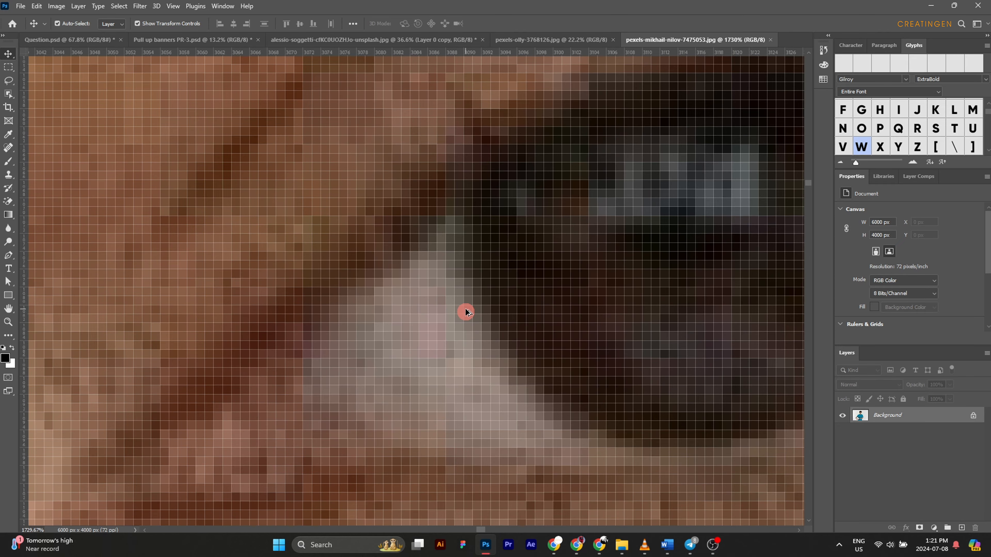
scroll(466, 312, down, 10)
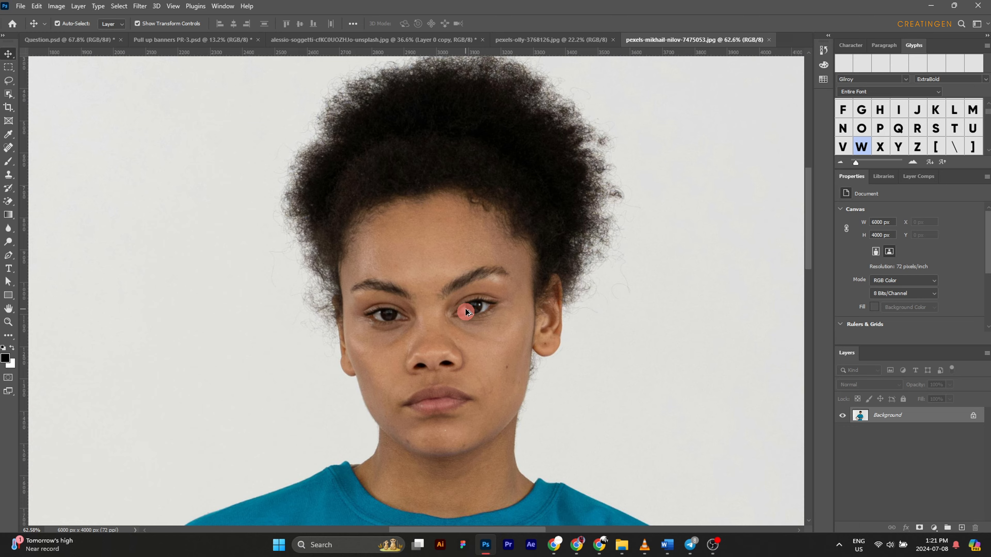
Examine the VOLUNTEER lettering on the shirt from normal view to individual-pixel magnification
scroll(465, 312, down, 2)
drag(471, 469, 458, 212)
scroll(449, 285, up, 5)
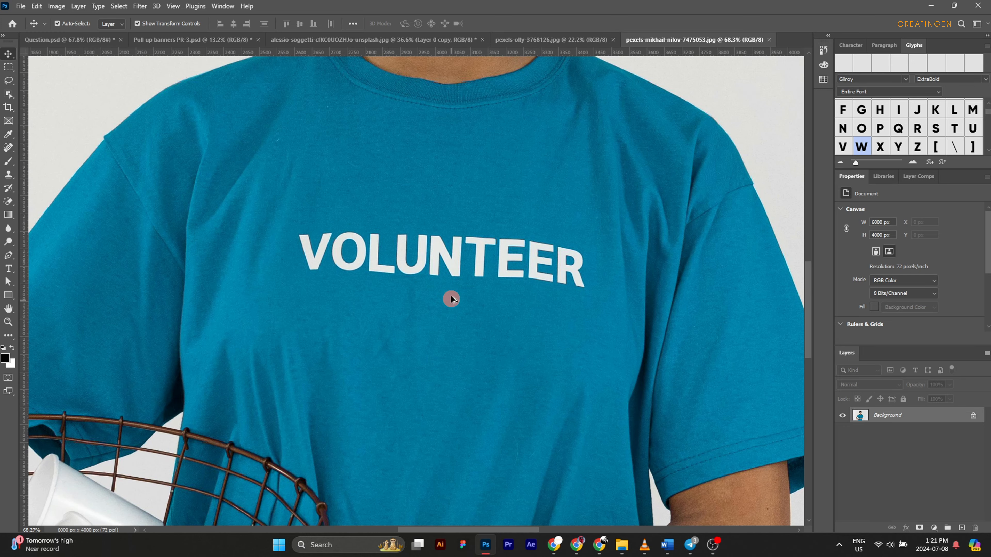
scroll(439, 274, up, 10)
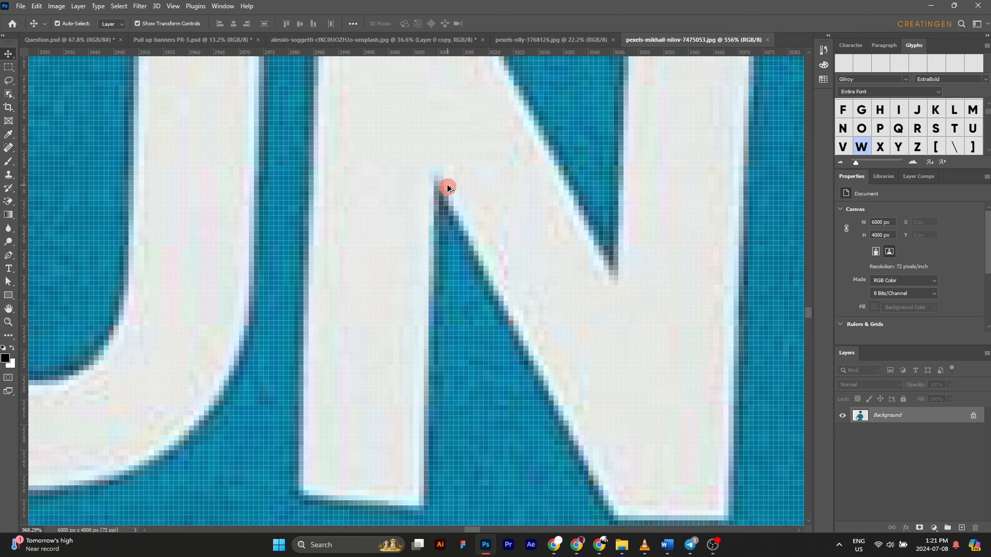
scroll(448, 188, up, 6)
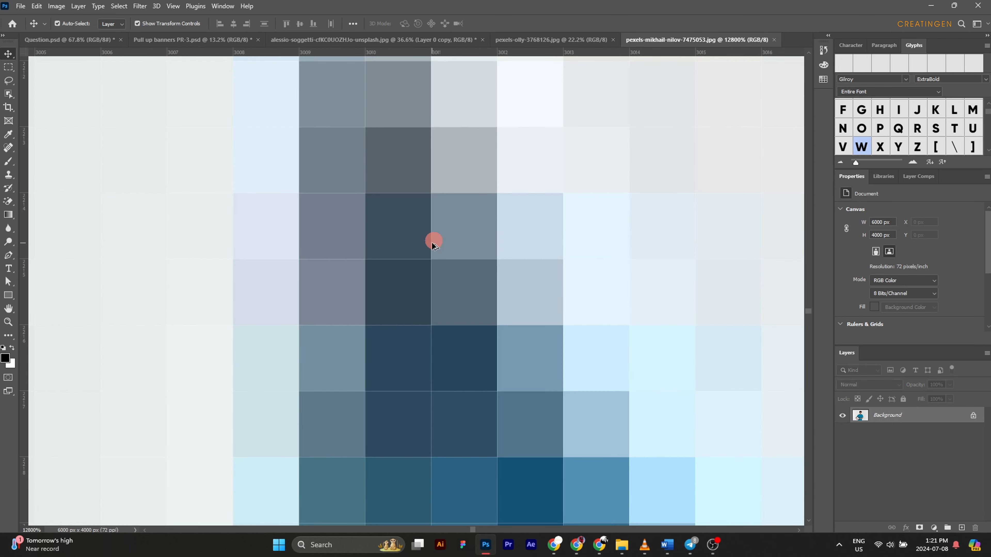
scroll(458, 243, down, 8)
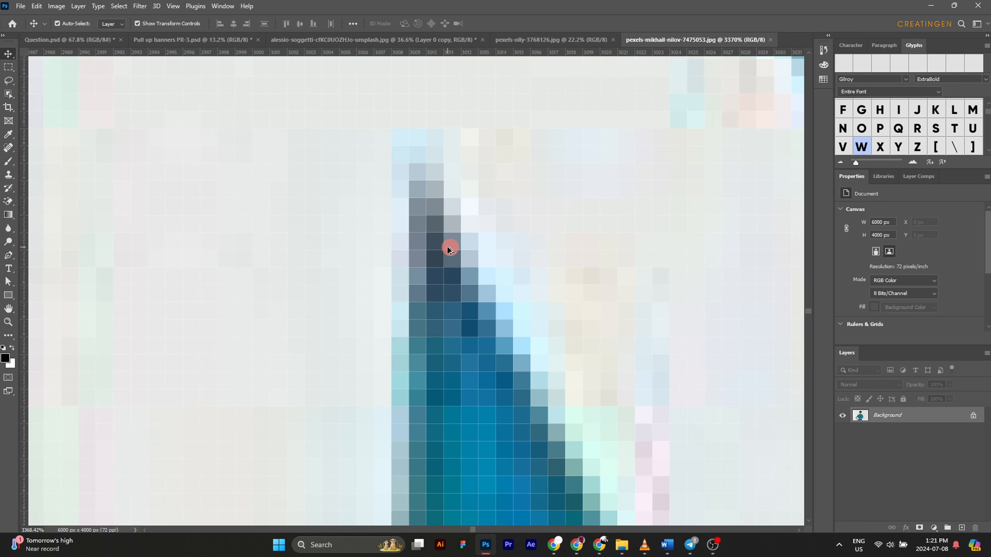
scroll(448, 249, down, 10)
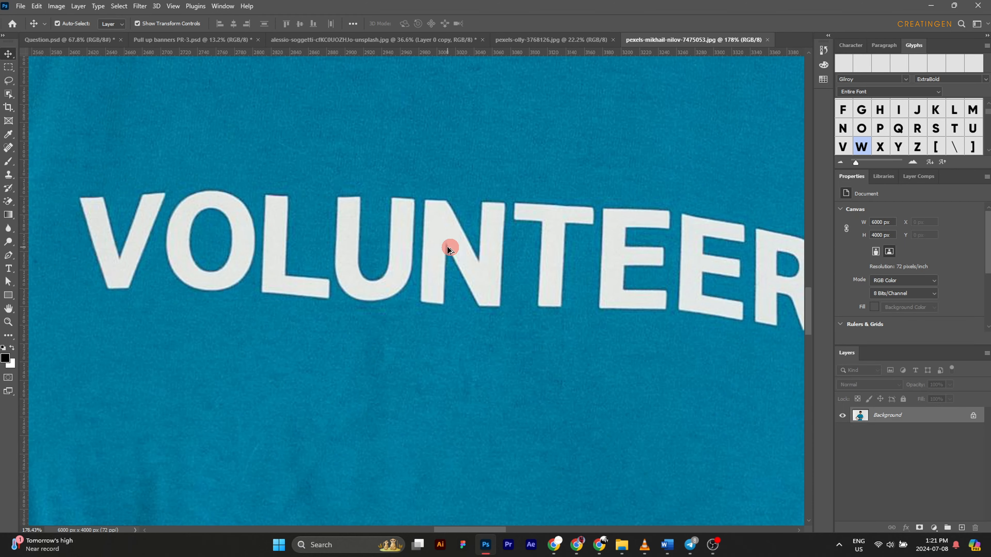
scroll(446, 246, down, 5)
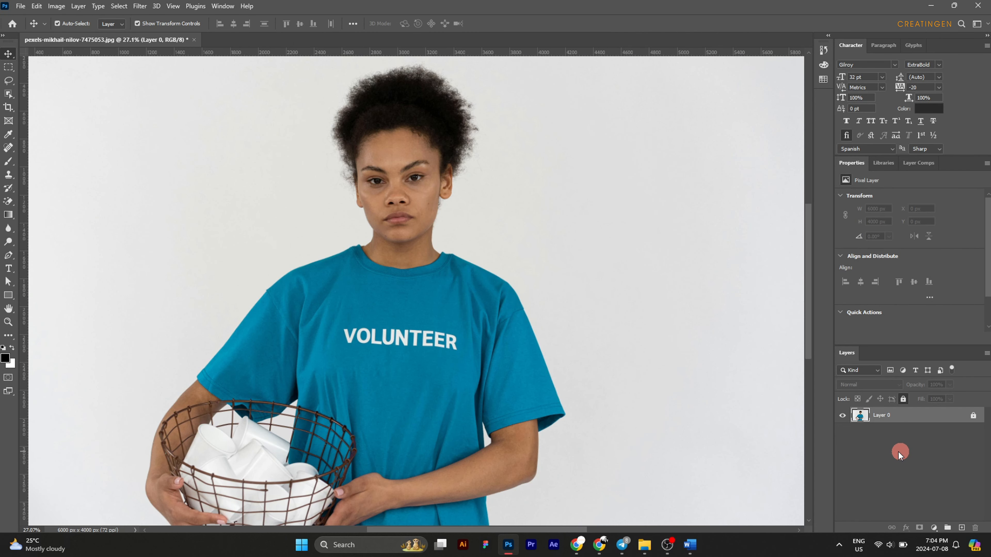
Unlock the Background layer so that it becomes an editable pixel layer
click(974, 419)
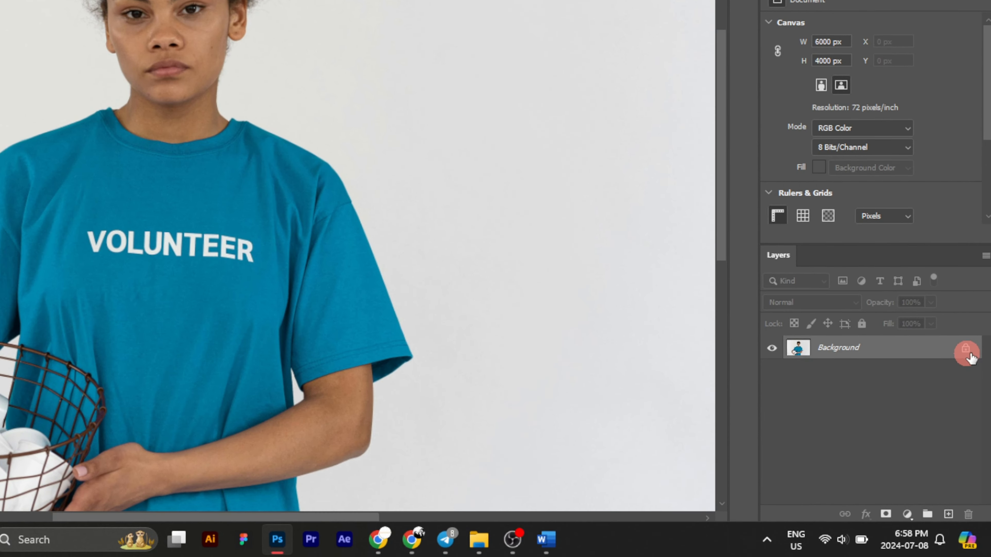
click(967, 350)
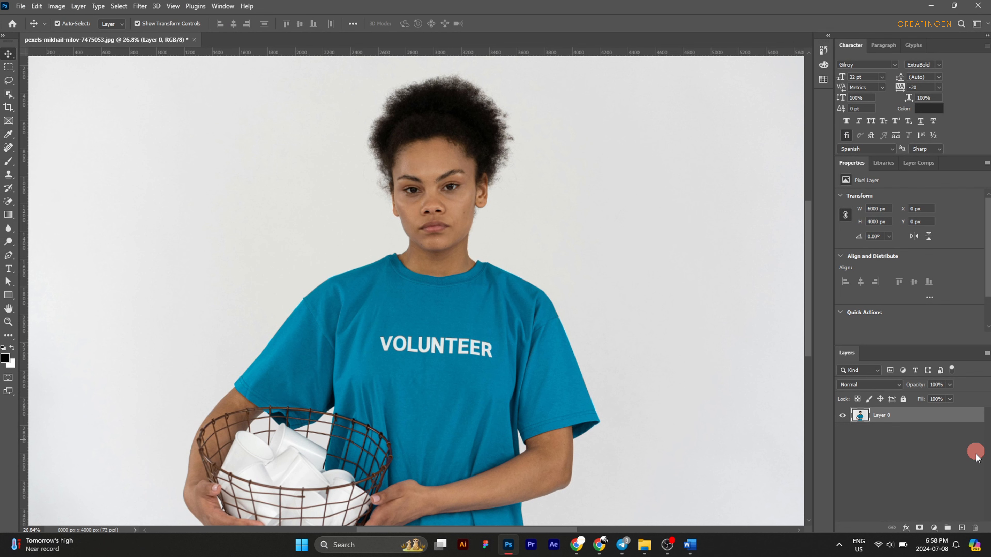
Move the unlocked photo layer around the canvas and return it to X 0 px, Y 0 px
drag(587, 212, 553, 205)
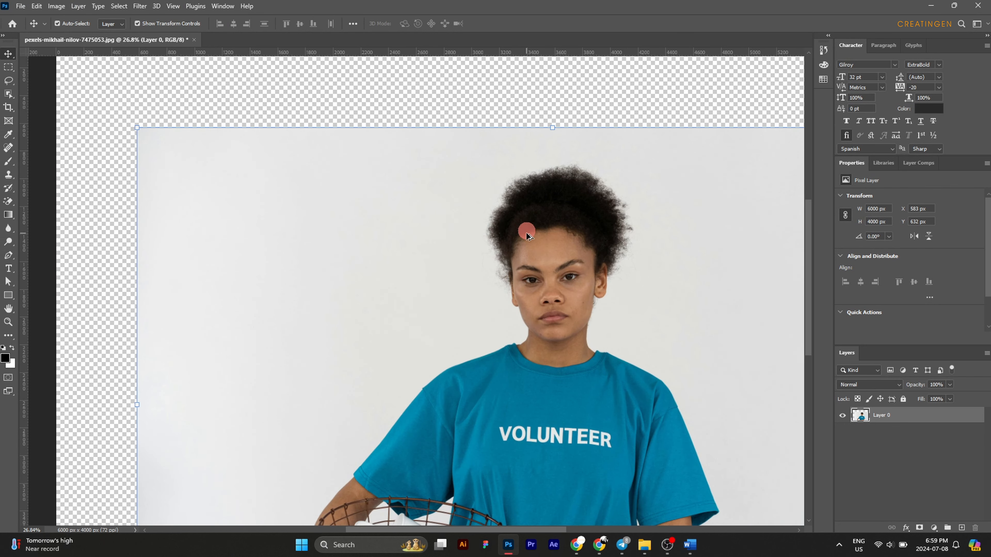
drag(133, 142, 283, 265)
drag(348, 285, 273, 204)
scroll(272, 204, down, 2)
scroll(272, 204, down, 2)
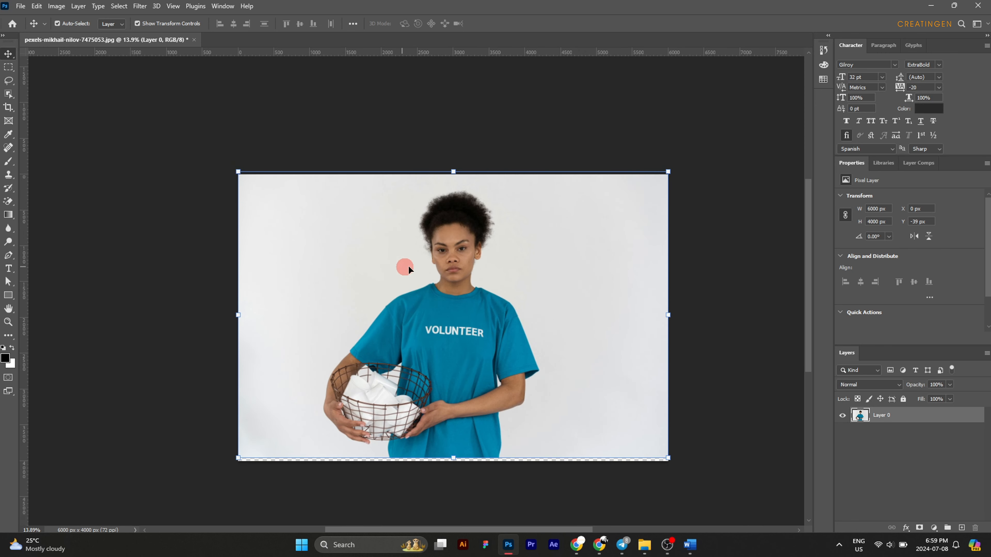
drag(497, 264, 491, 267)
key(ctrl)
drag(600, 290, 560, 269)
scroll(533, 285, up, 3)
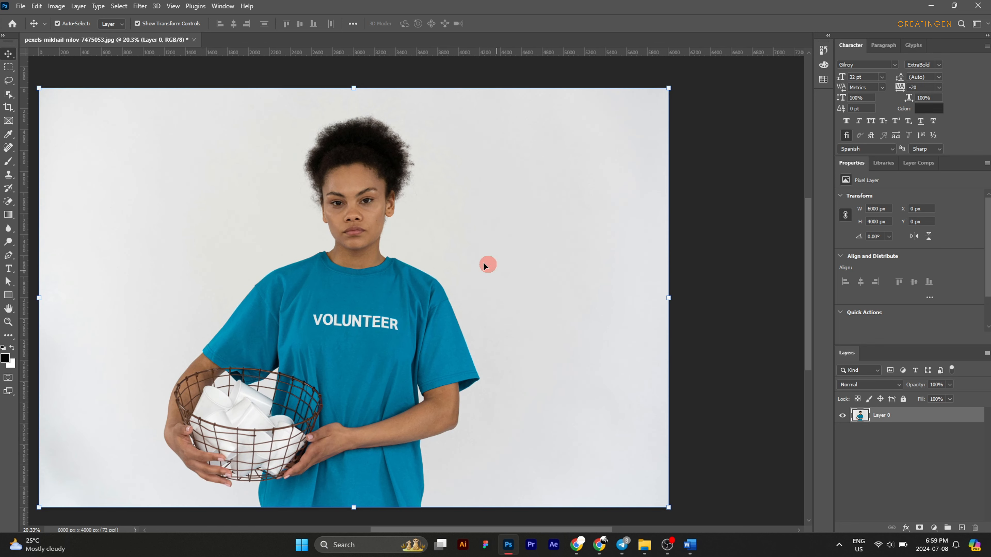
drag(486, 264, 544, 260)
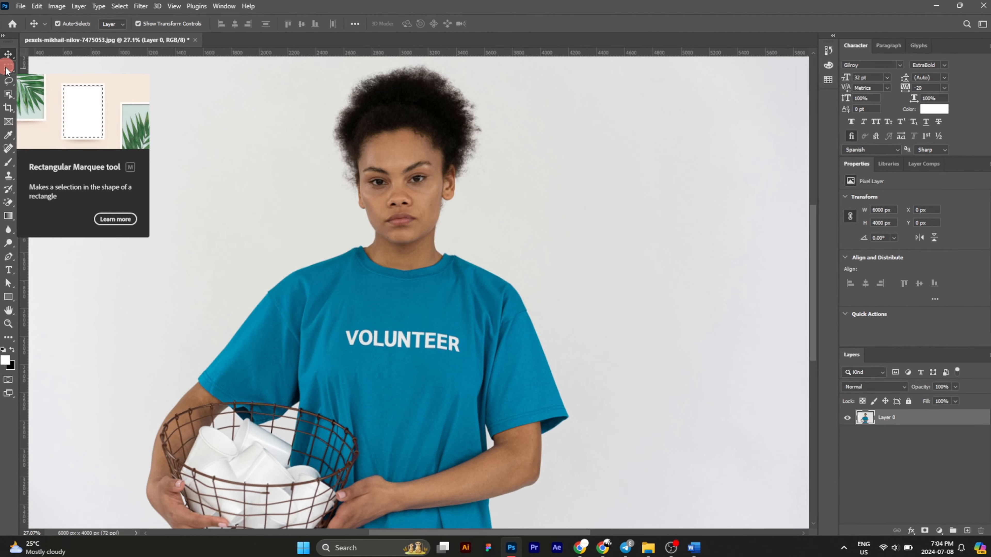
Draw a rectangular marquee selection about 864 by 202 px around the VOLUNTEER lettering on the shirt
scroll(379, 315, up, 9)
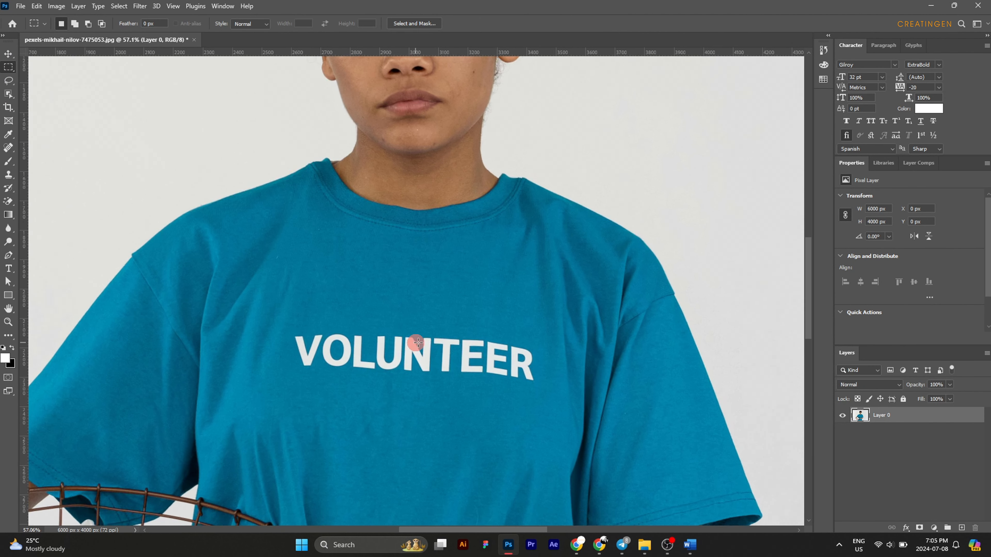
scroll(604, 373, up, 2)
scroll(387, 367, up, 4)
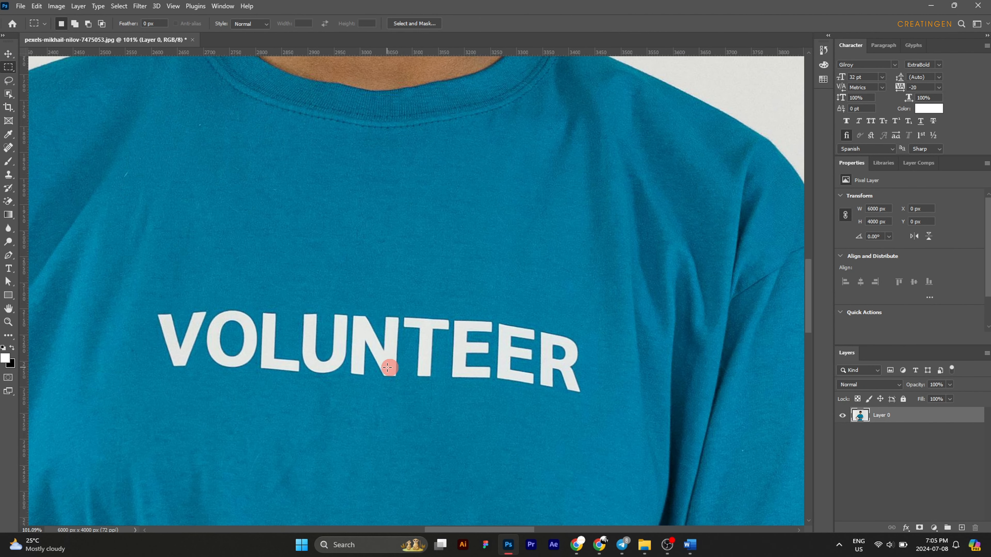
drag(481, 325, 482, 264)
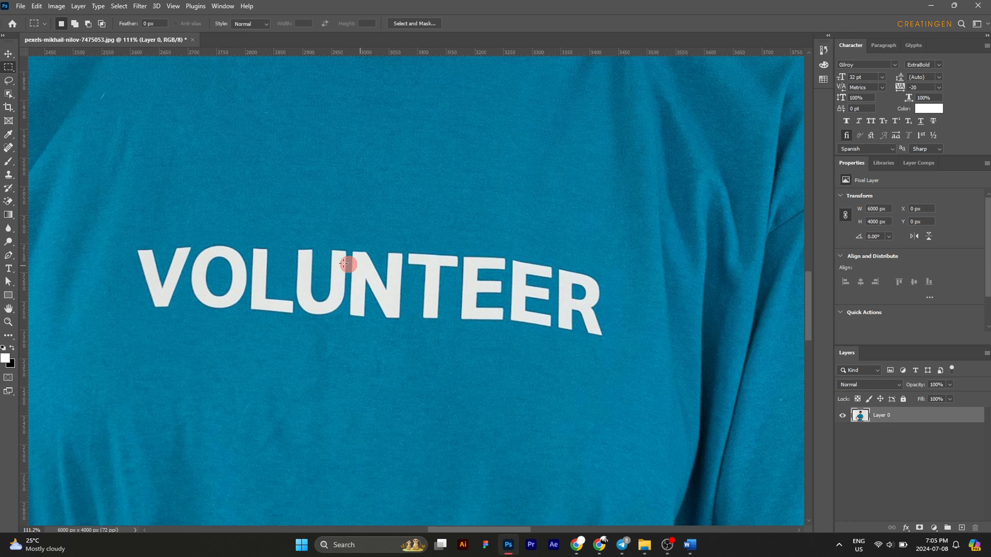
drag(121, 237, 616, 350)
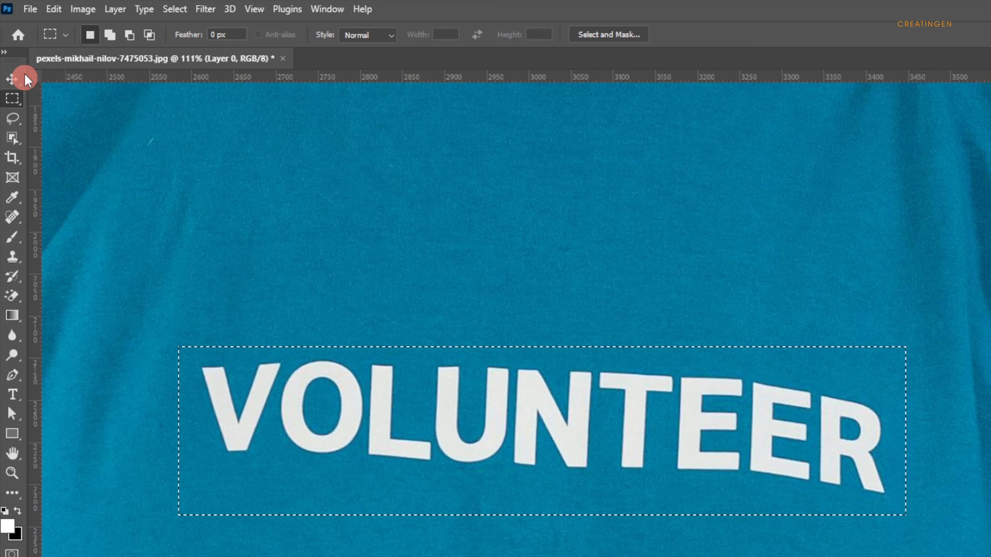
Duplicate the selected VOLUNTEER lettering above and below the original, placing the lower copy's selection at Y 2308 px
click(12, 53)
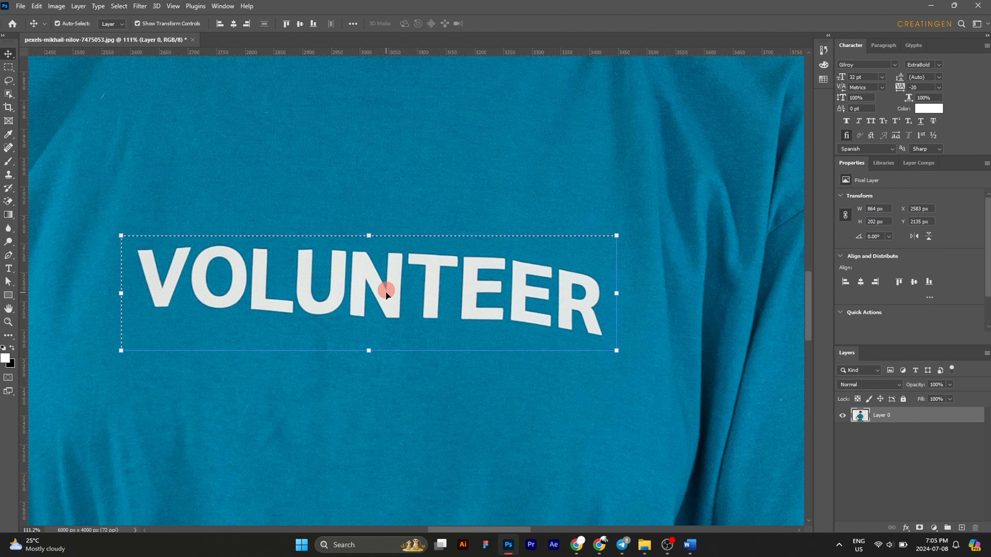
drag(387, 289, 398, 352)
scroll(381, 272, down, 2)
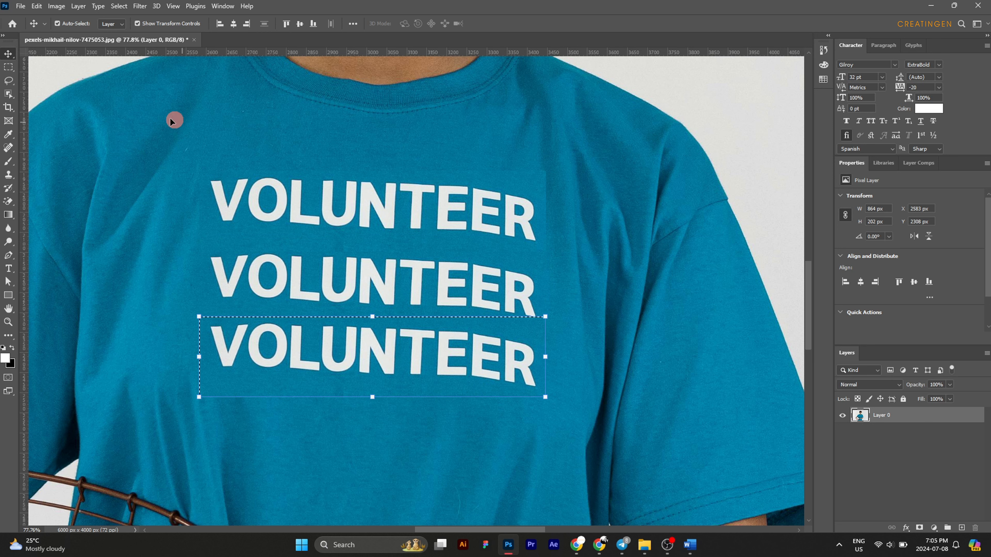
Erase the plain light background around the woman with the Magic Eraser tool
click(11, 69)
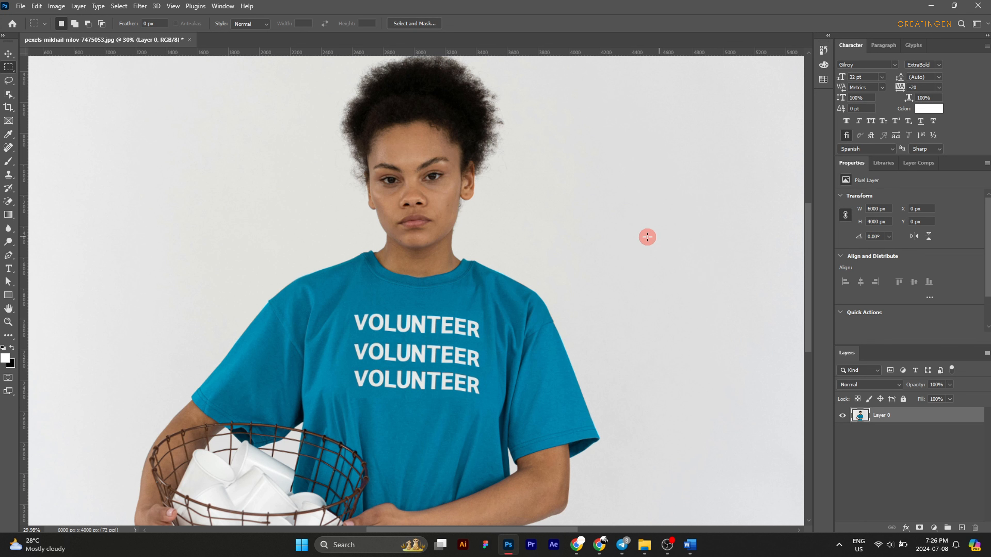
click(6, 200)
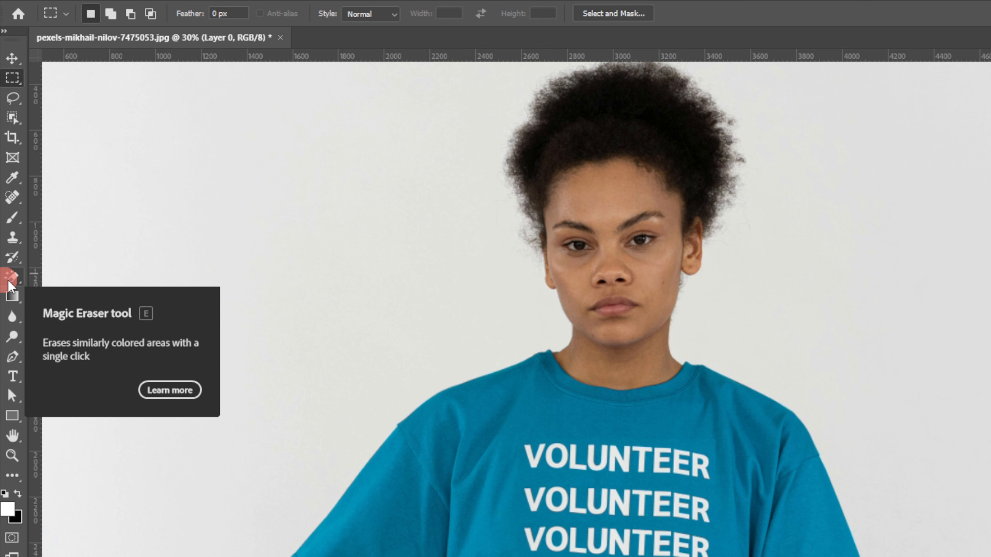
click(9, 284)
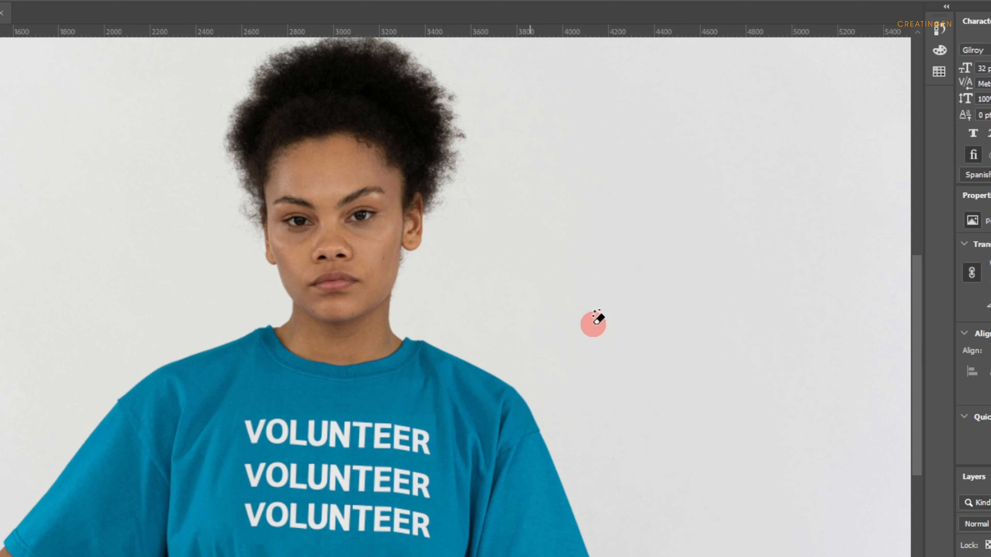
click(557, 298)
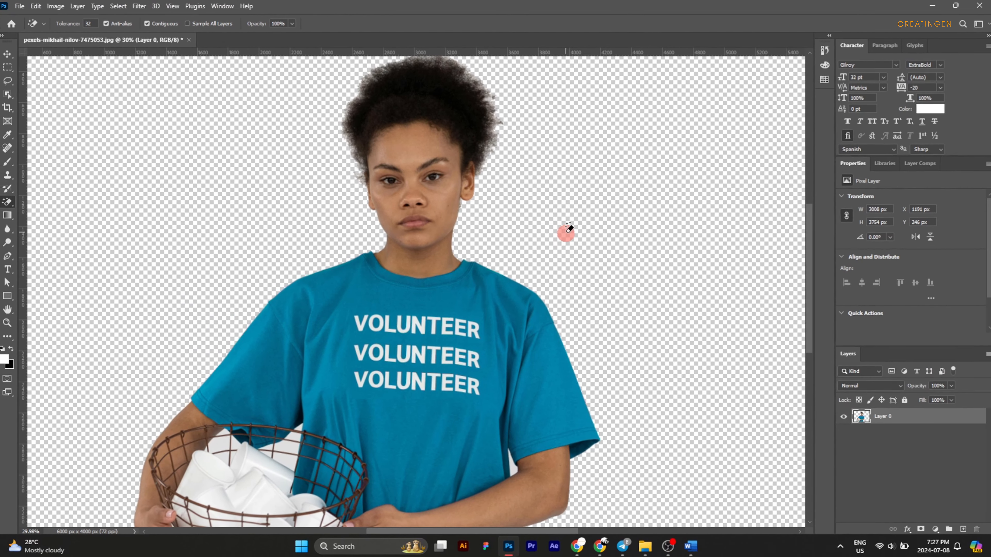
scroll(567, 228, down, 3)
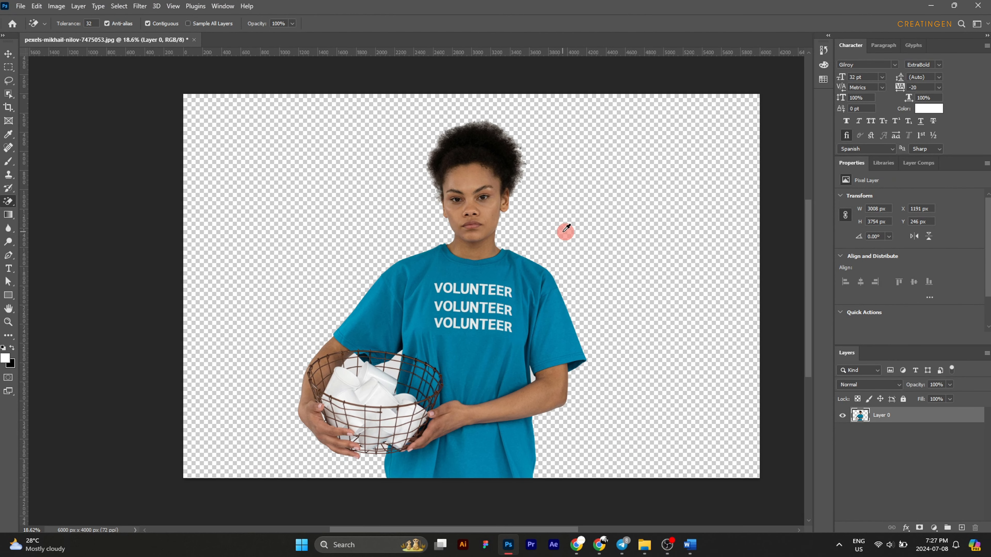
scroll(565, 229, up, 1)
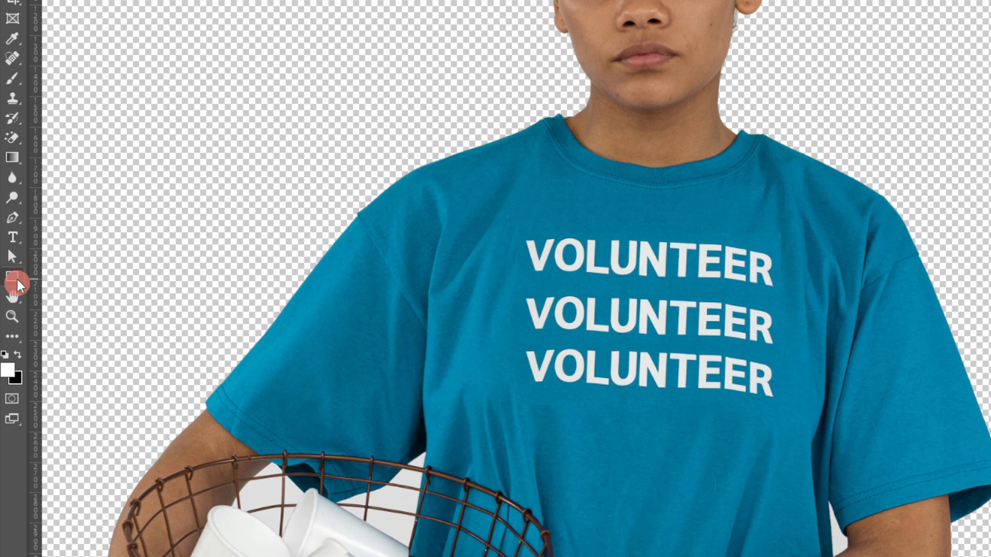
Draw a white rectangle shape about 6005 by 2116 px across the full width of the canvas's lower half
click(18, 284)
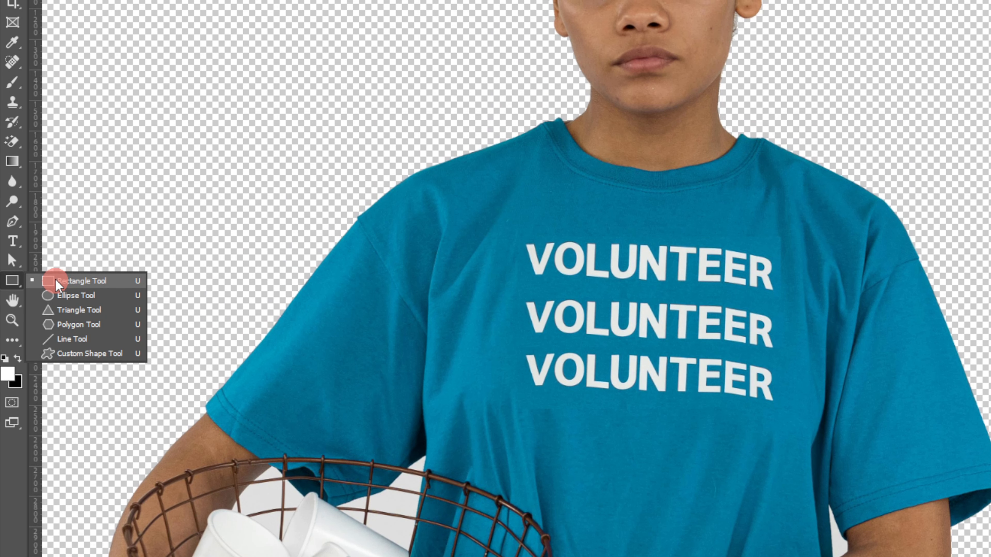
click(56, 279)
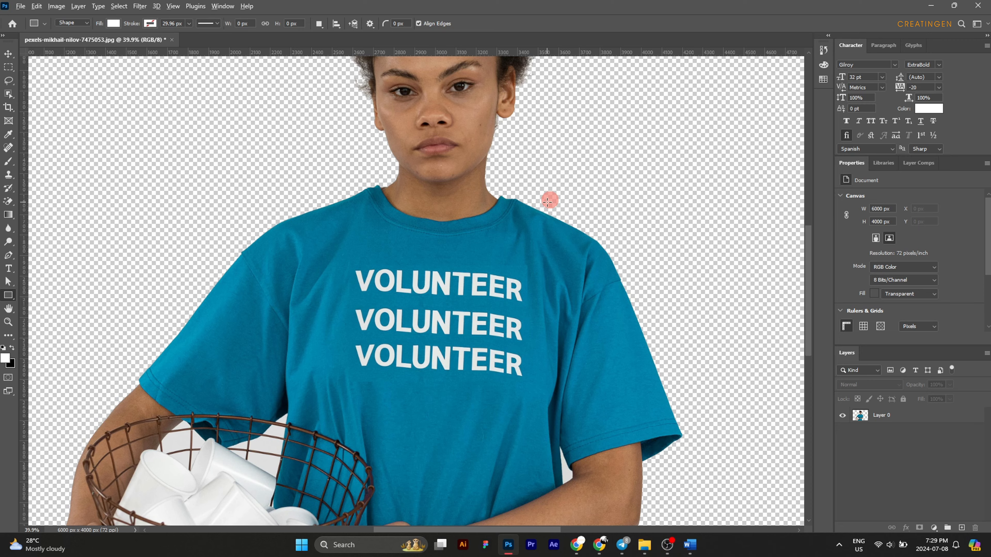
scroll(550, 199, down, 3)
scroll(550, 199, down, 3)
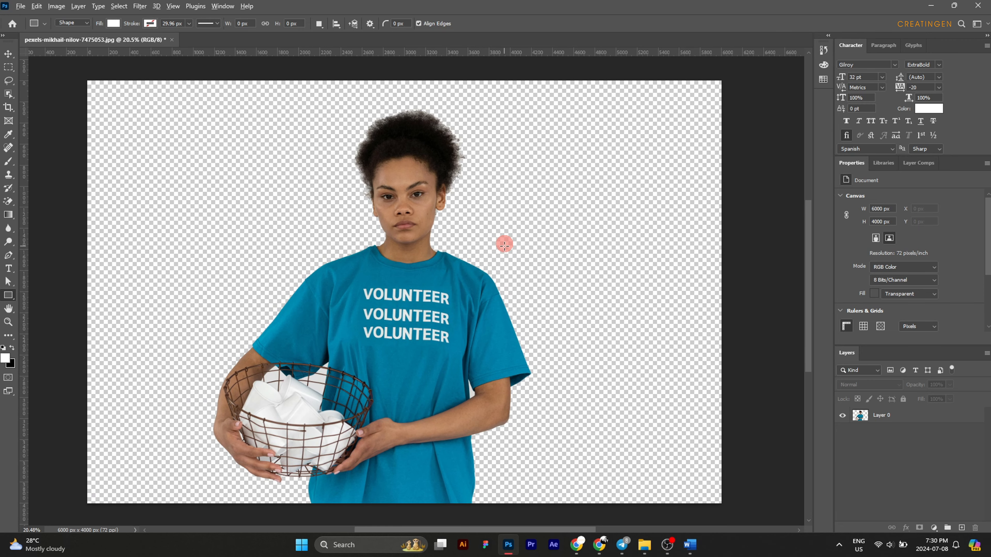
scroll(504, 242, up, 2)
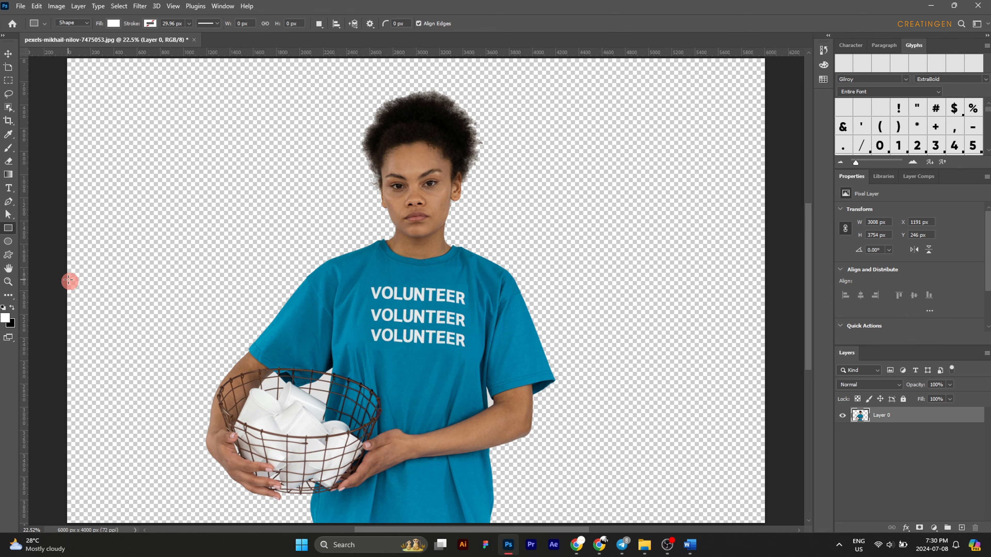
drag(68, 279, 759, 516)
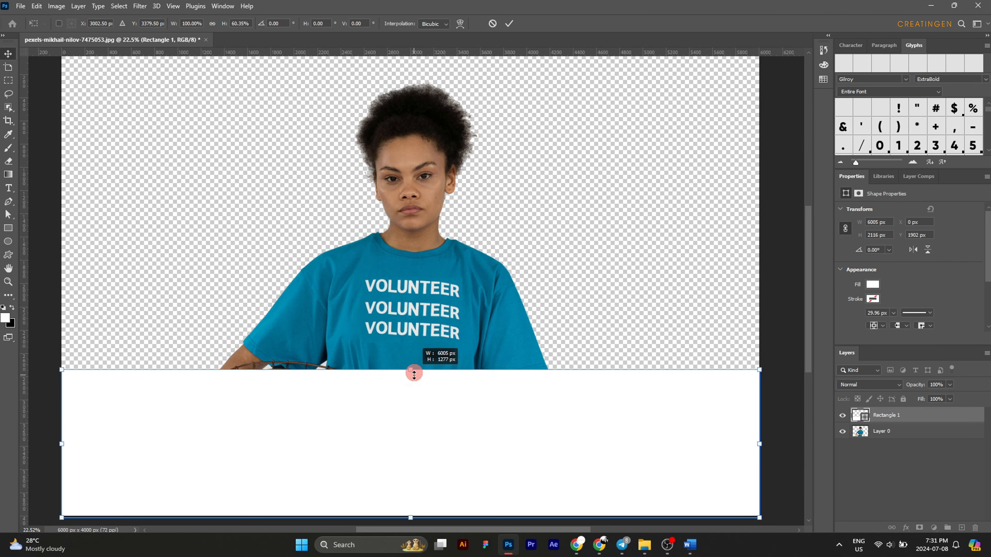
Lower the rectangle's upper edge to a height of about 1153 px, and duplicate the shape higher up over the woman's face
drag(411, 371, 414, 384)
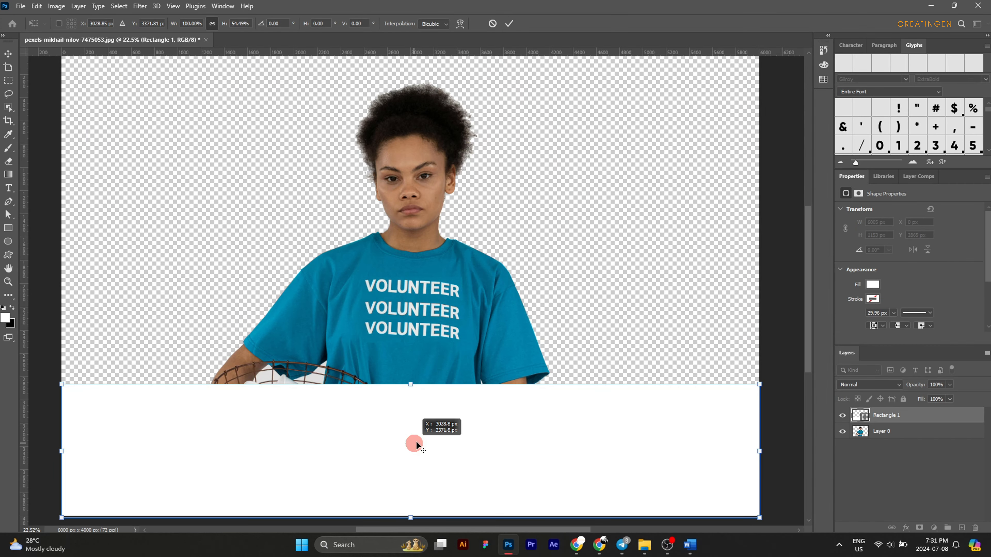
drag(416, 441, 417, 299)
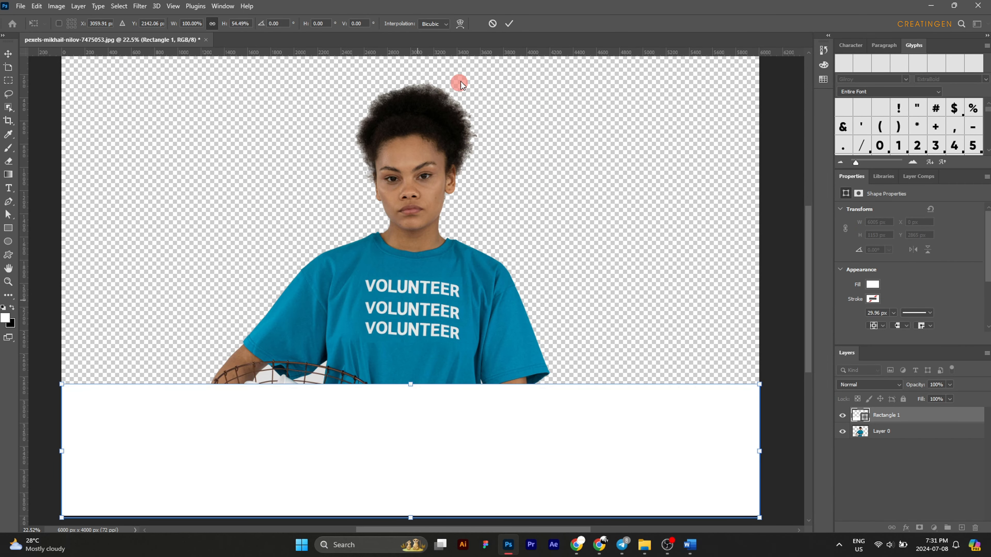
key(Return)
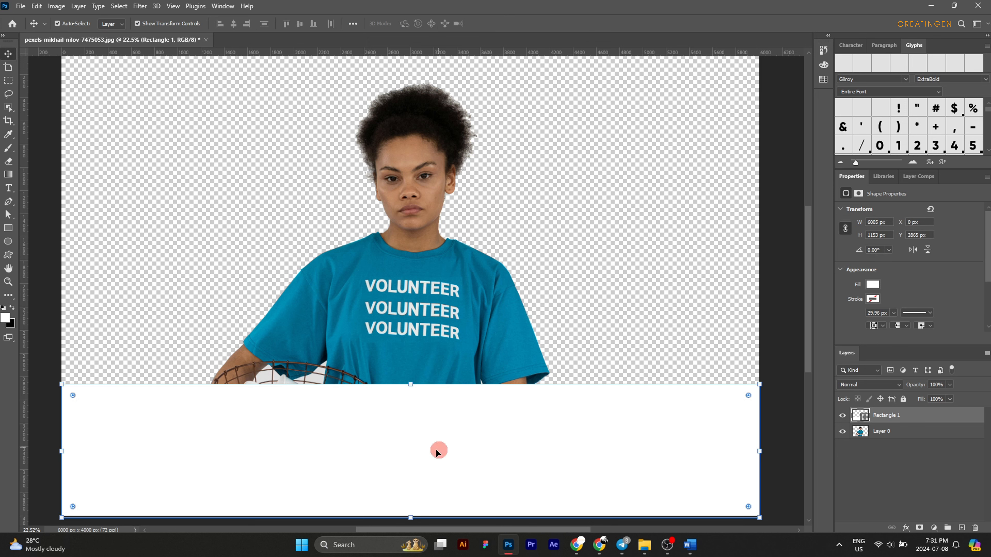
drag(437, 449, 449, 162)
Stretch the lower rectangle upward to meet the copy, giving it a height of about 2500 px
click(493, 433)
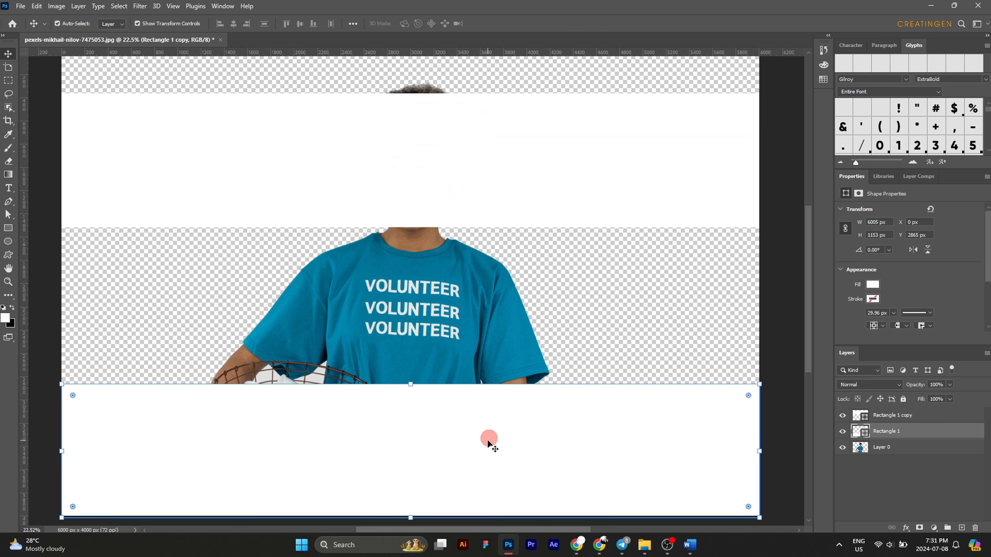
drag(410, 384, 433, 230)
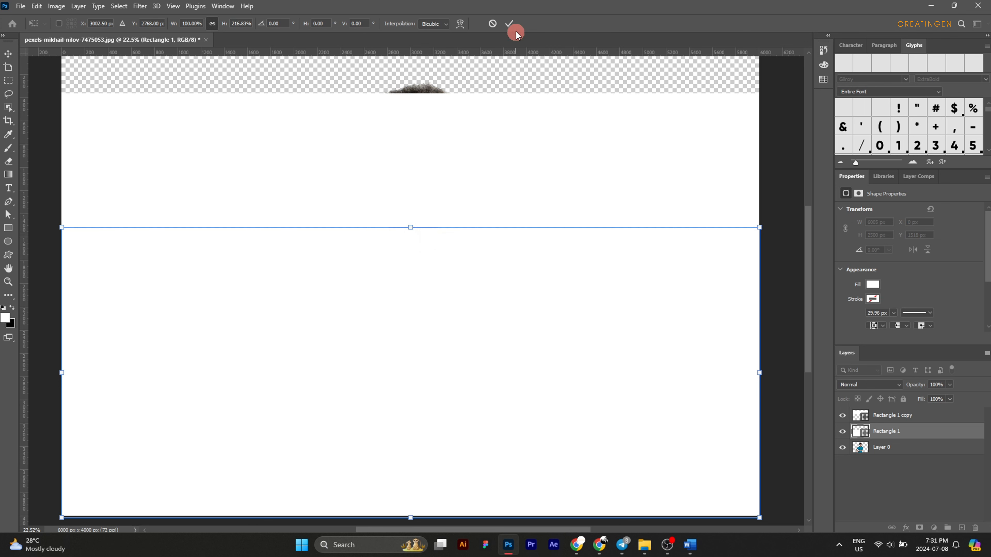
click(511, 23)
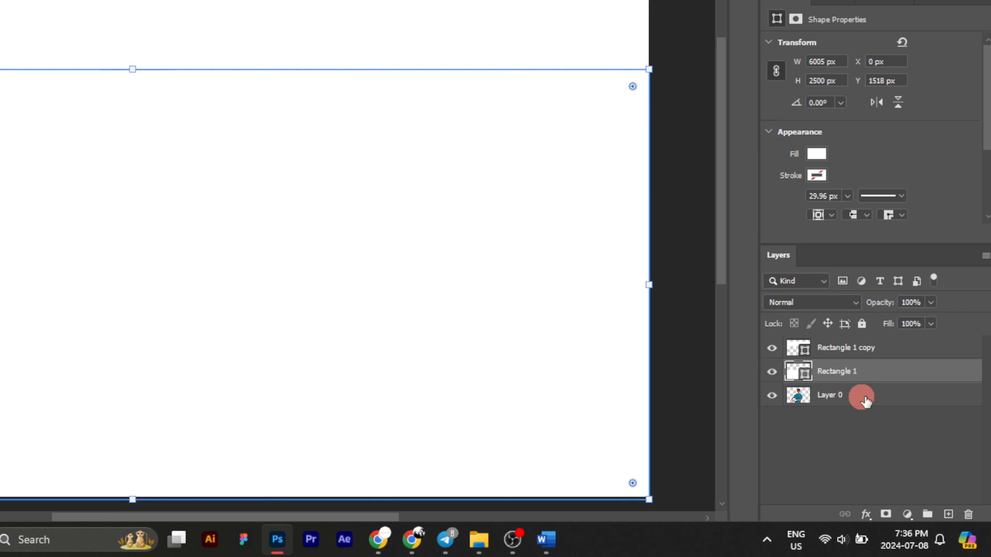
Move the photo layer, Layer 0, above both rectangle layers in the stacking order
click(864, 402)
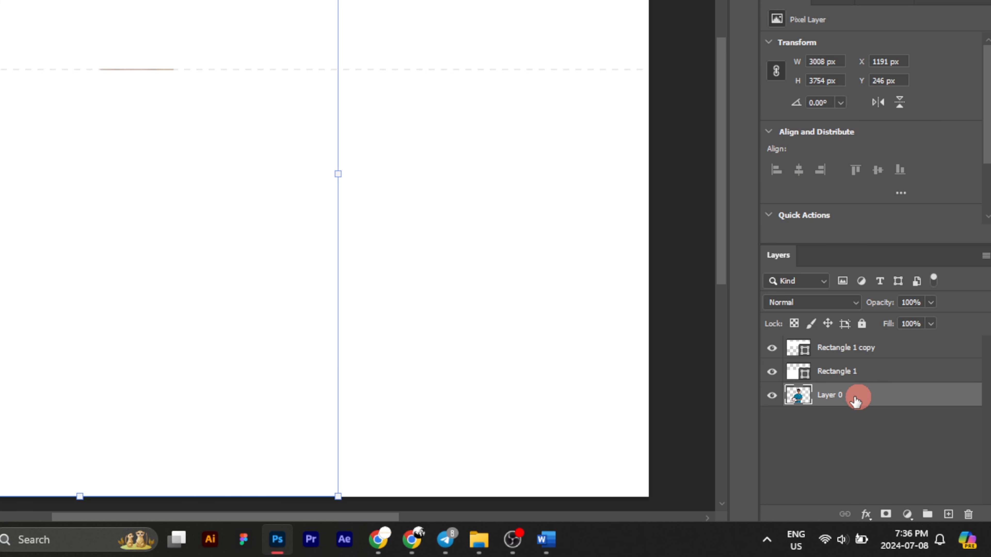
drag(856, 402, 889, 344)
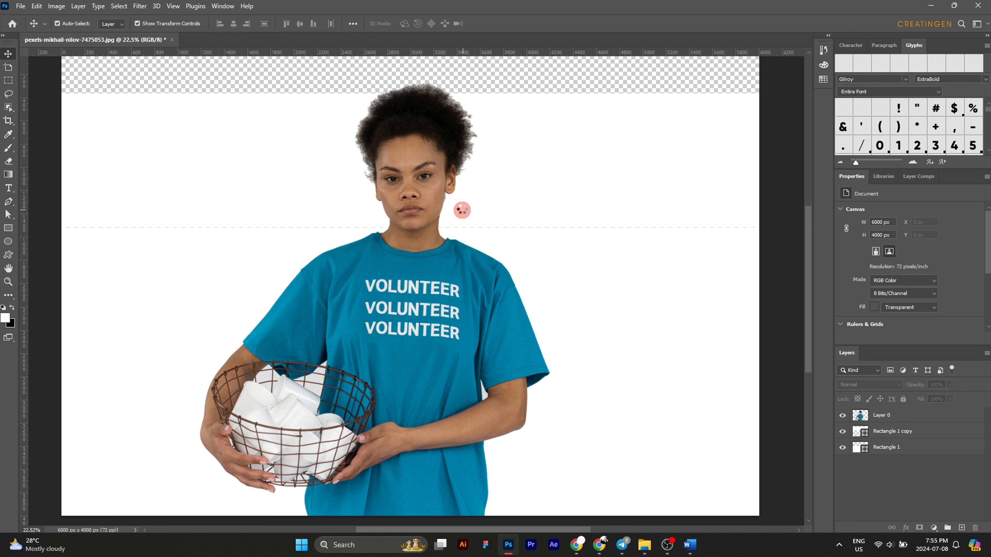
Extend the upper rectangle to the canvas's upper edge, making it about 1518 px high
scroll(462, 202, up, 3)
scroll(462, 202, down, 4)
scroll(475, 189, up, 2)
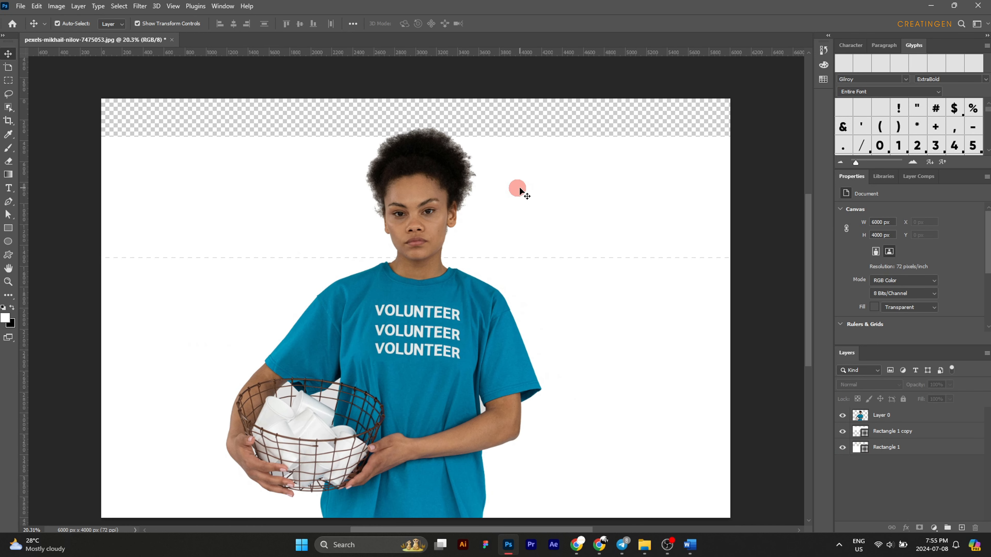
click(517, 188)
drag(418, 136, 419, 99)
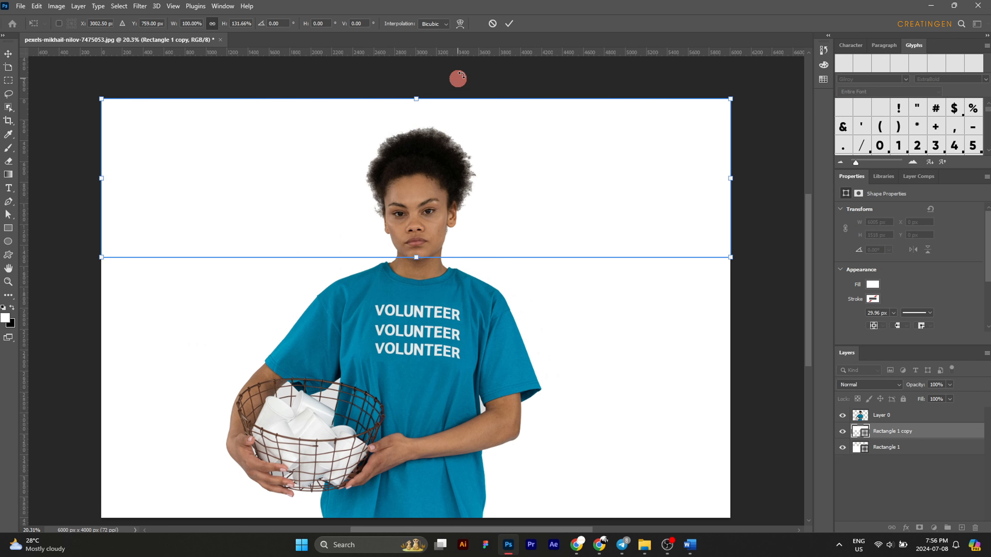
click(509, 23)
Set the lower rectangle's fill to the bright blue among the recently used colors
scroll(550, 207, down, 2)
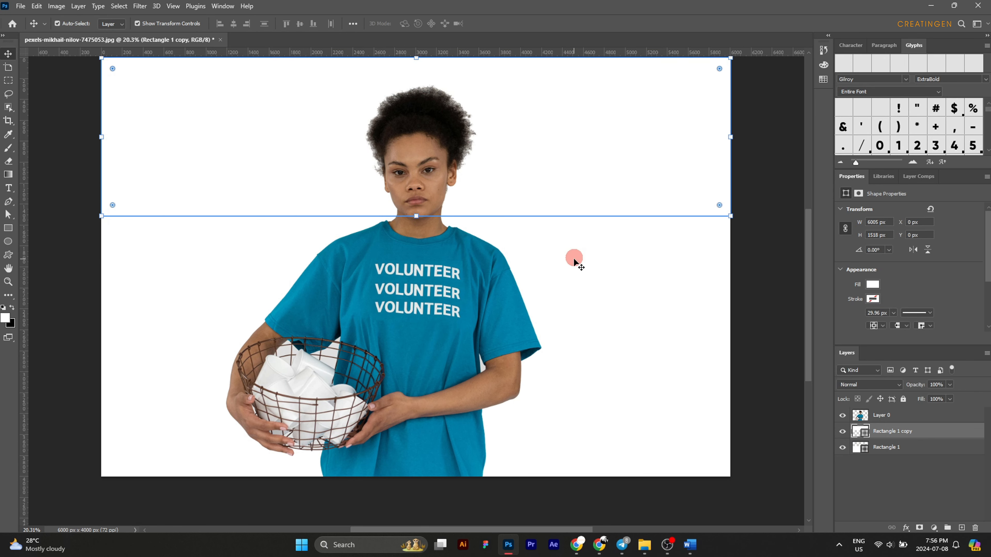
drag(587, 232, 582, 253)
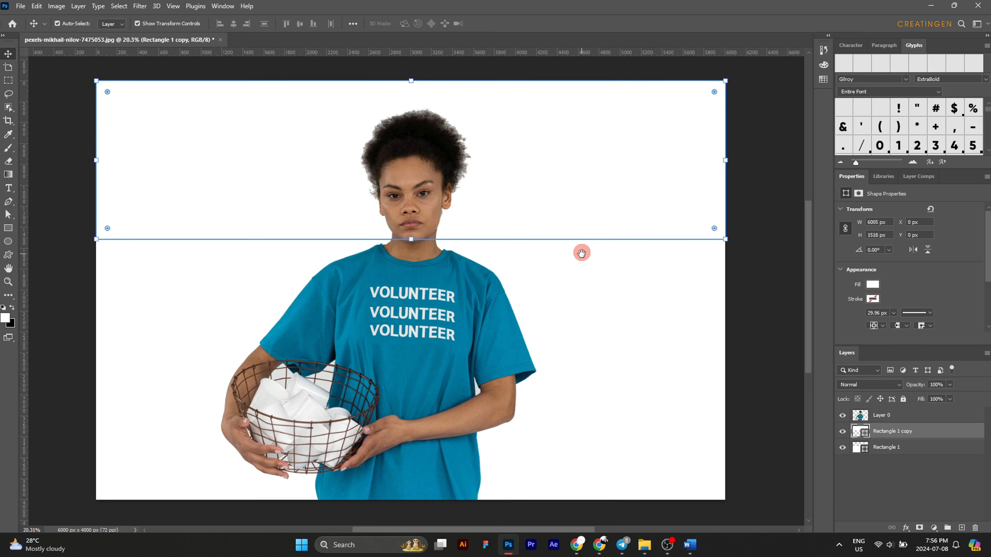
scroll(540, 301, up, 1)
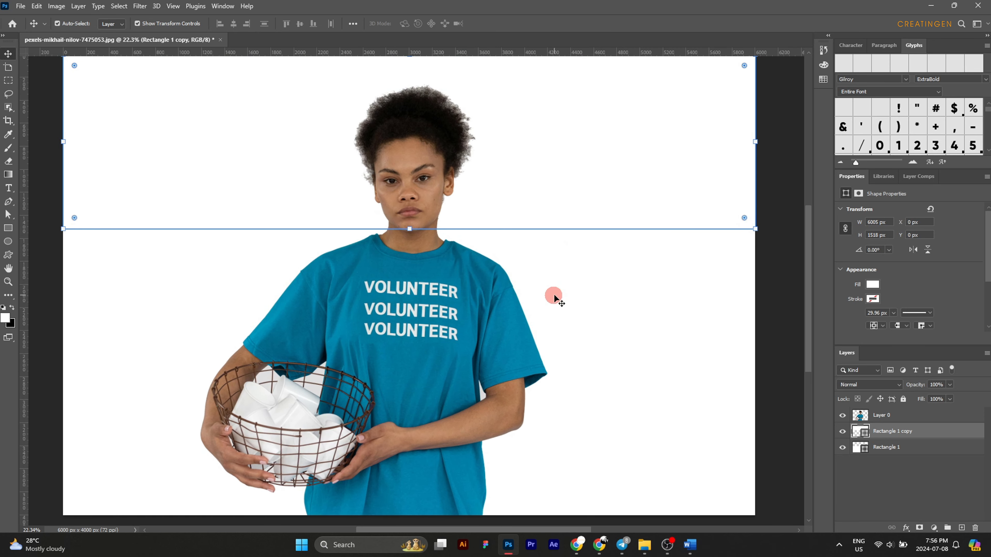
click(584, 296)
click(872, 284)
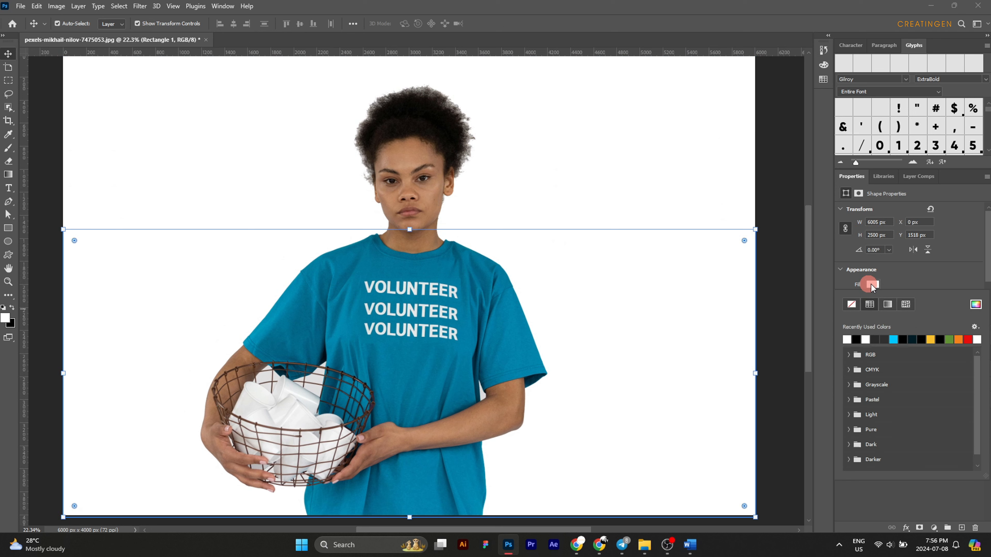
click(893, 339)
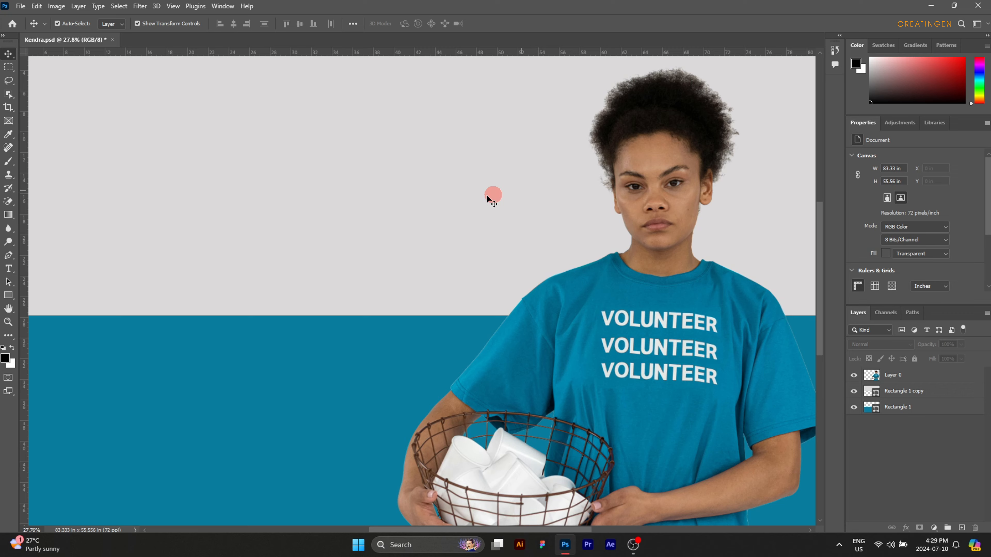
Start a new horizontal text layer on the light grey background area beside the woman
scroll(321, 199, up, 2)
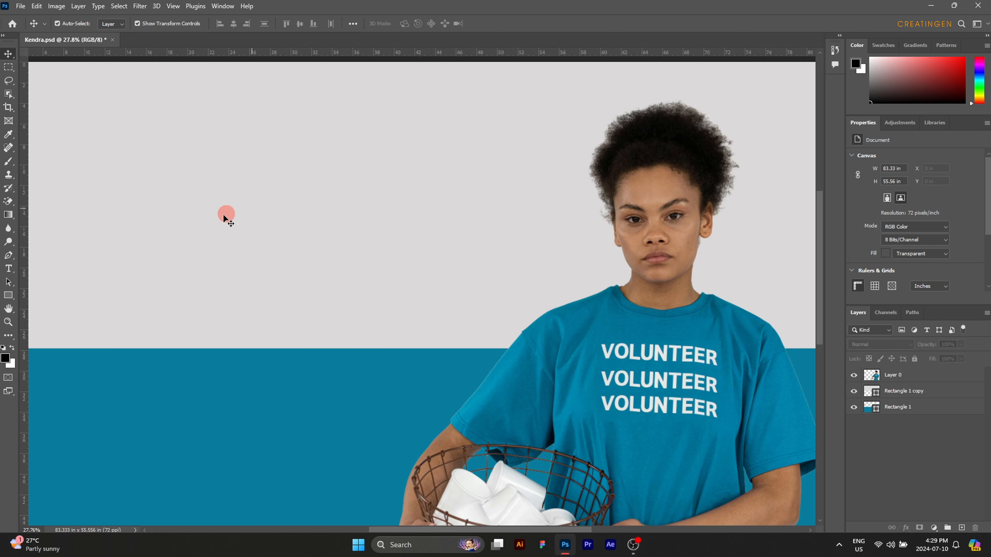
click(8, 269)
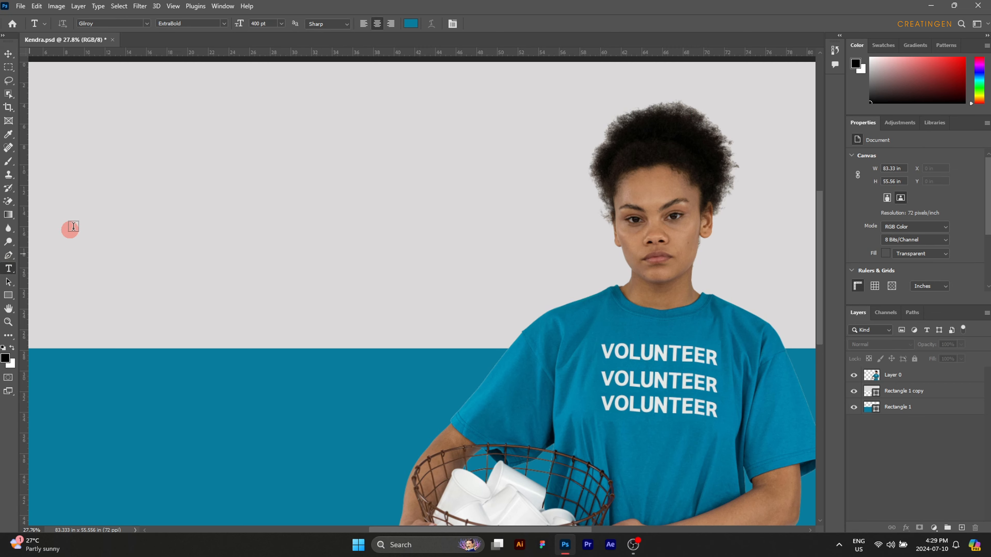
click(106, 187)
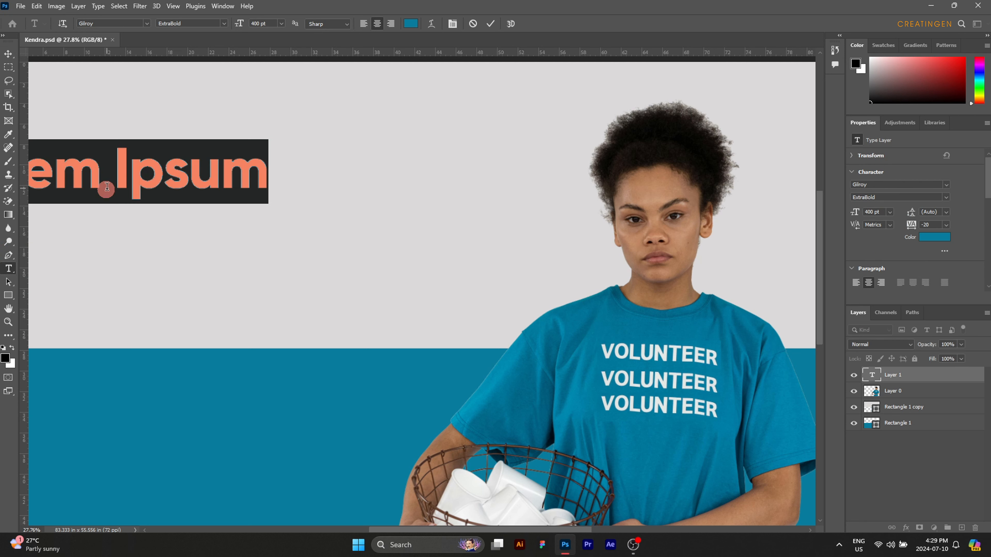